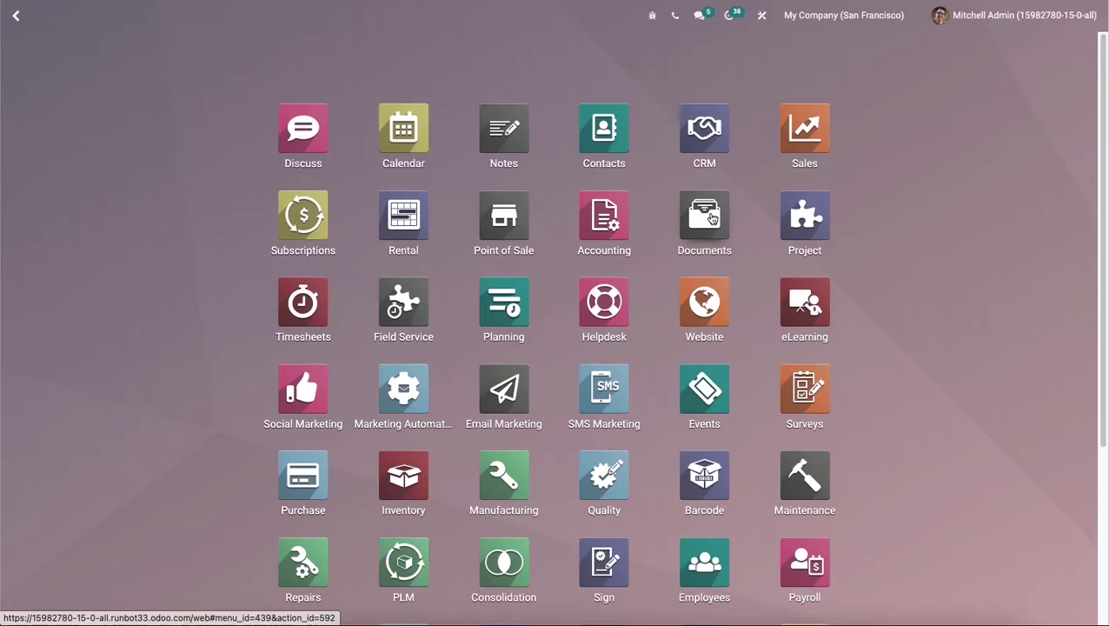
Open the Documents app to view the Spreadsheet workspace and its two spreadsheets
click(711, 218)
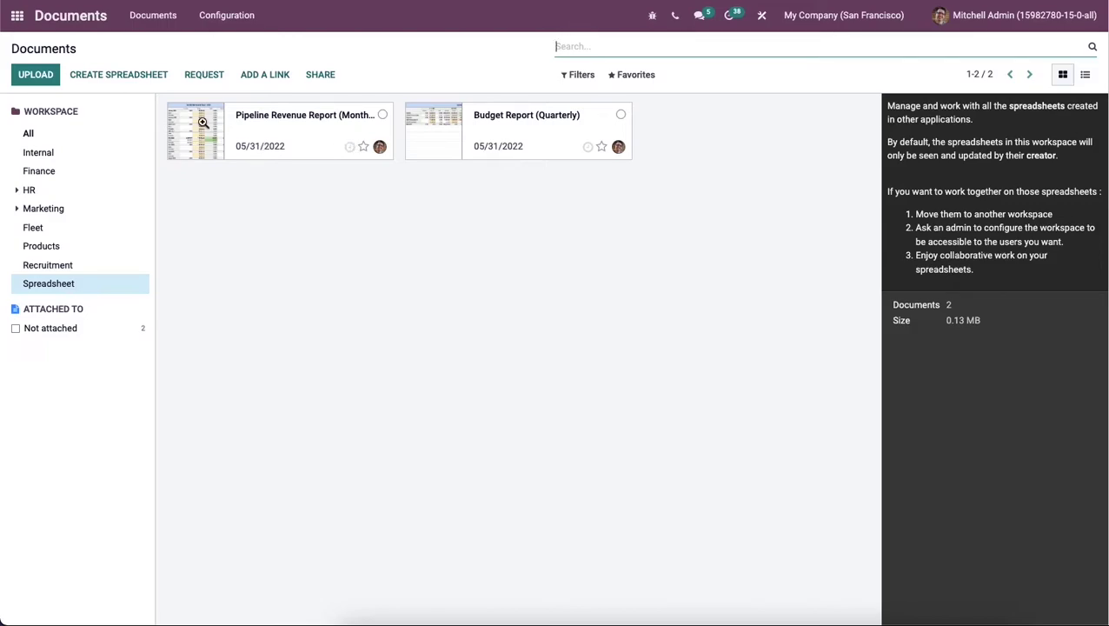
Open the Invoice Analysis report from Accounting's Reporting menu
click(15, 16)
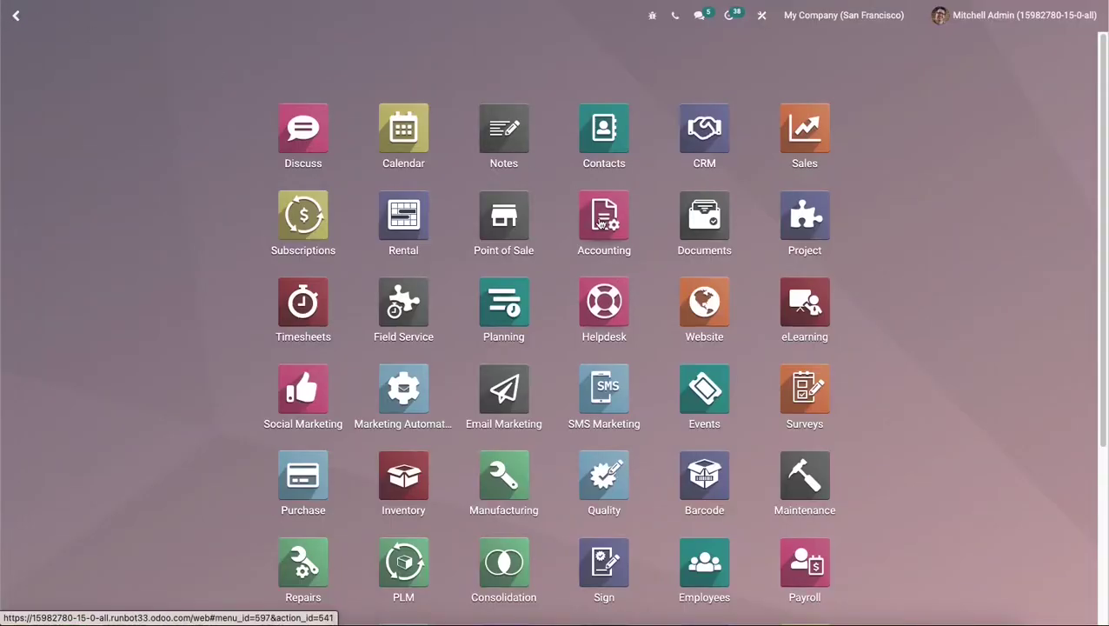
click(598, 219)
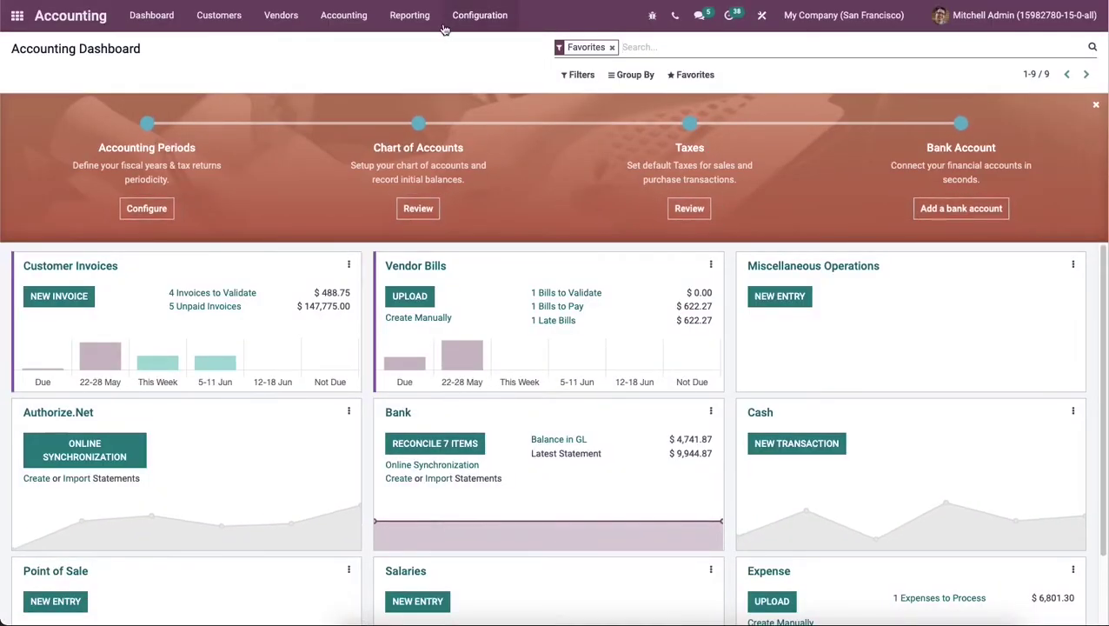
click(420, 16)
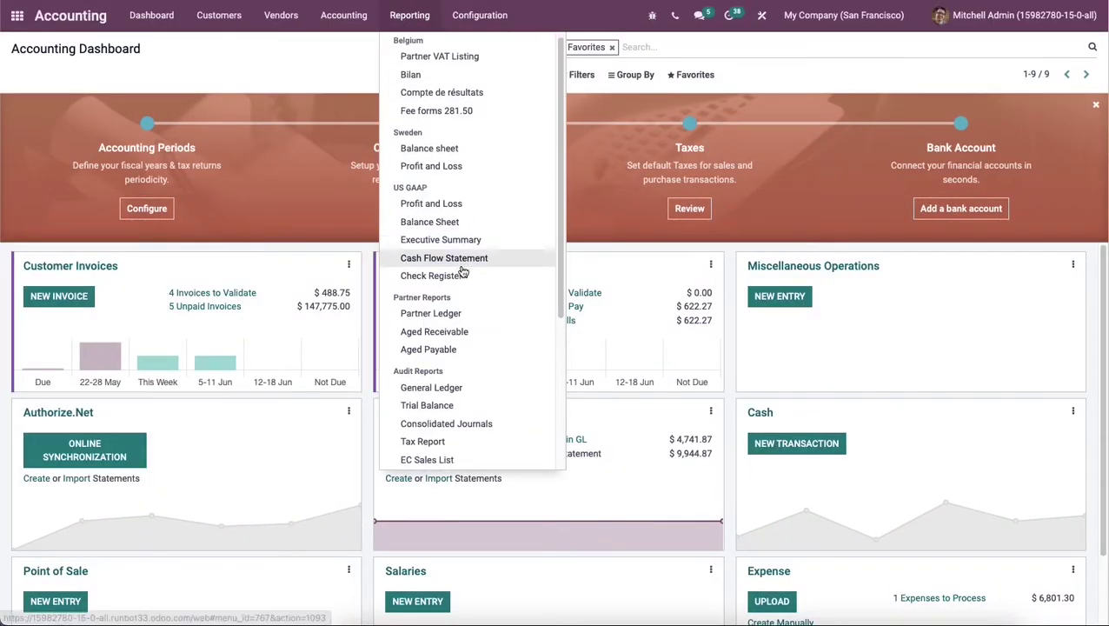
scroll(459, 265, down, 5)
click(453, 303)
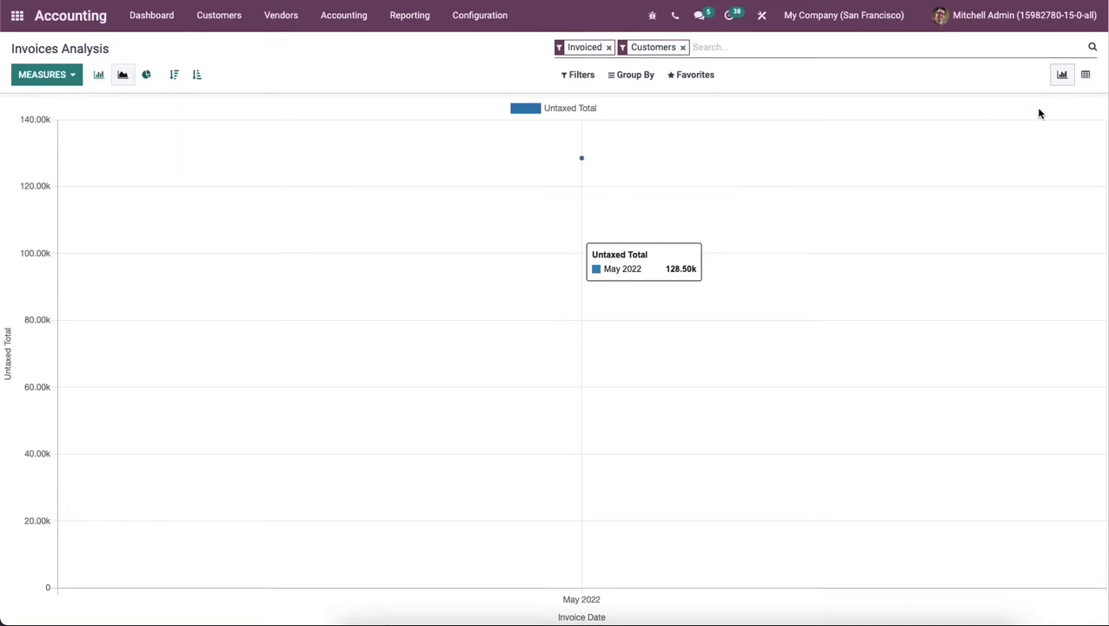
Show it as a pivot with May 2022 split by salesperson and columns by partner
click(1085, 75)
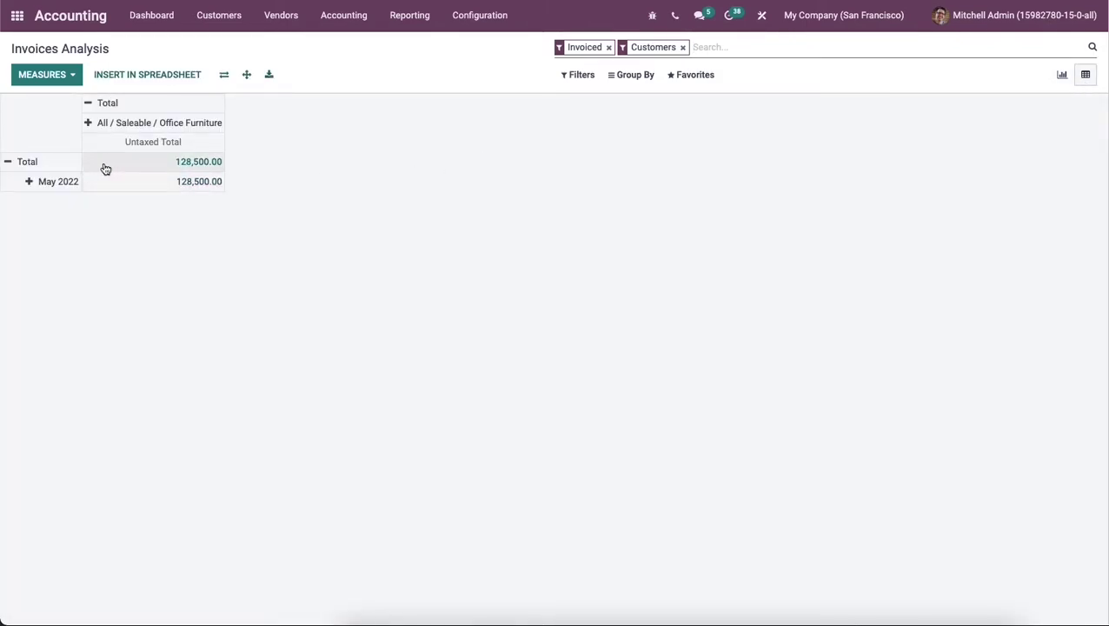
click(31, 180)
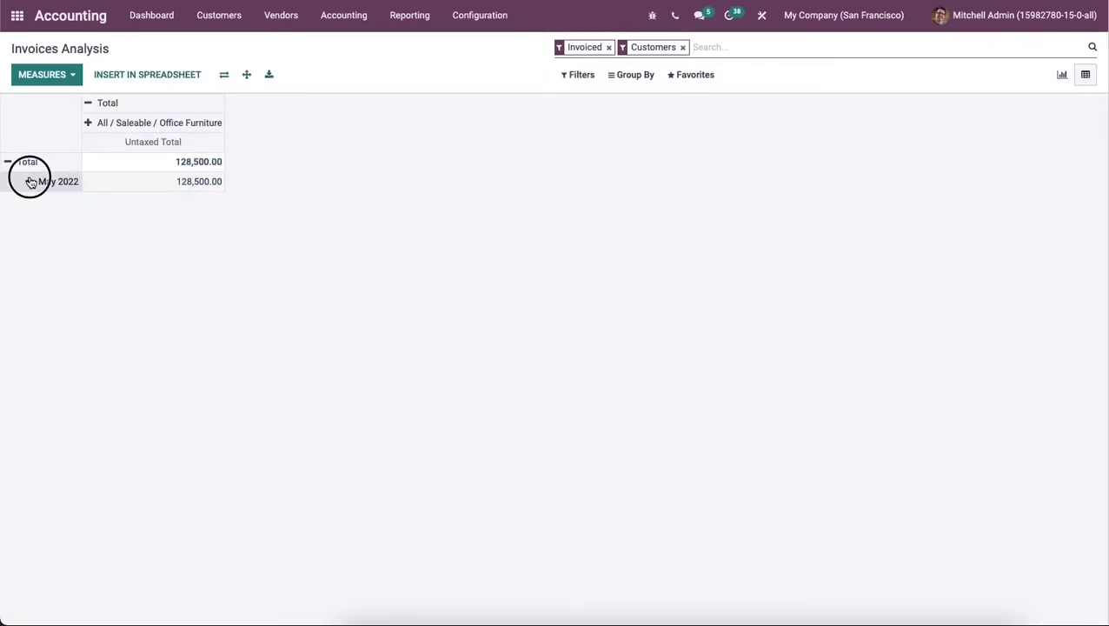
click(132, 122)
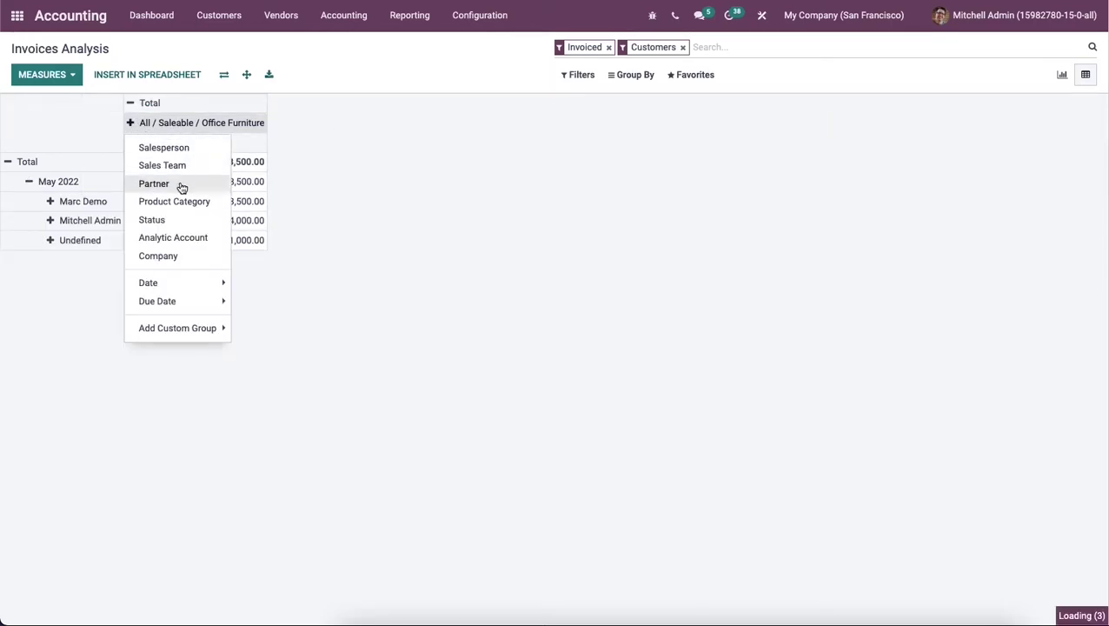
click(182, 184)
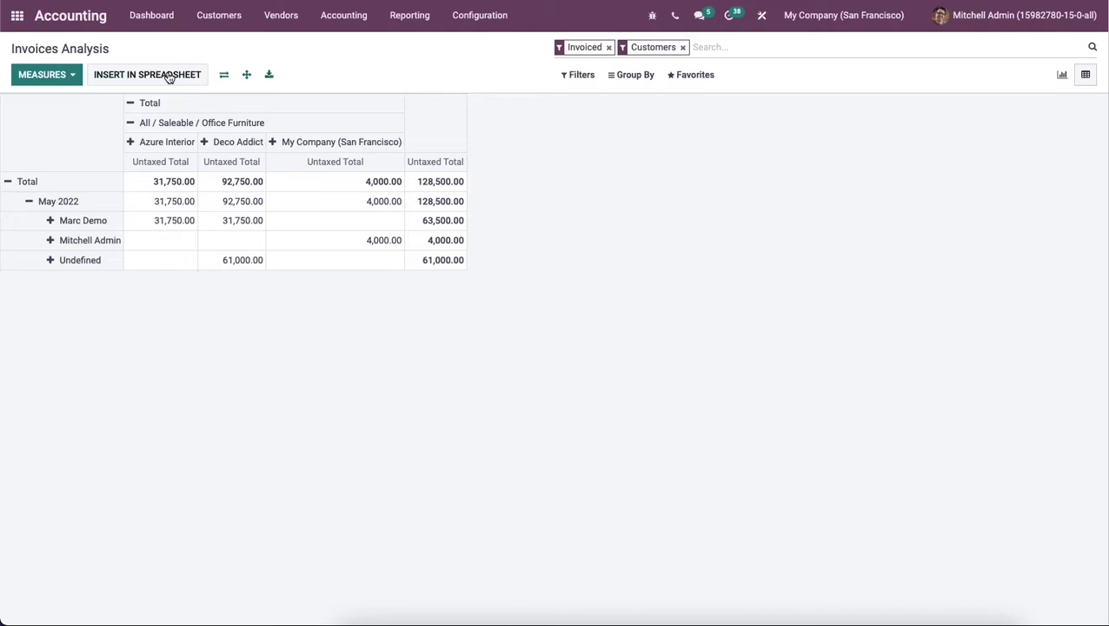
Insert the invoice analysis pivot into a new spreadsheet
click(168, 76)
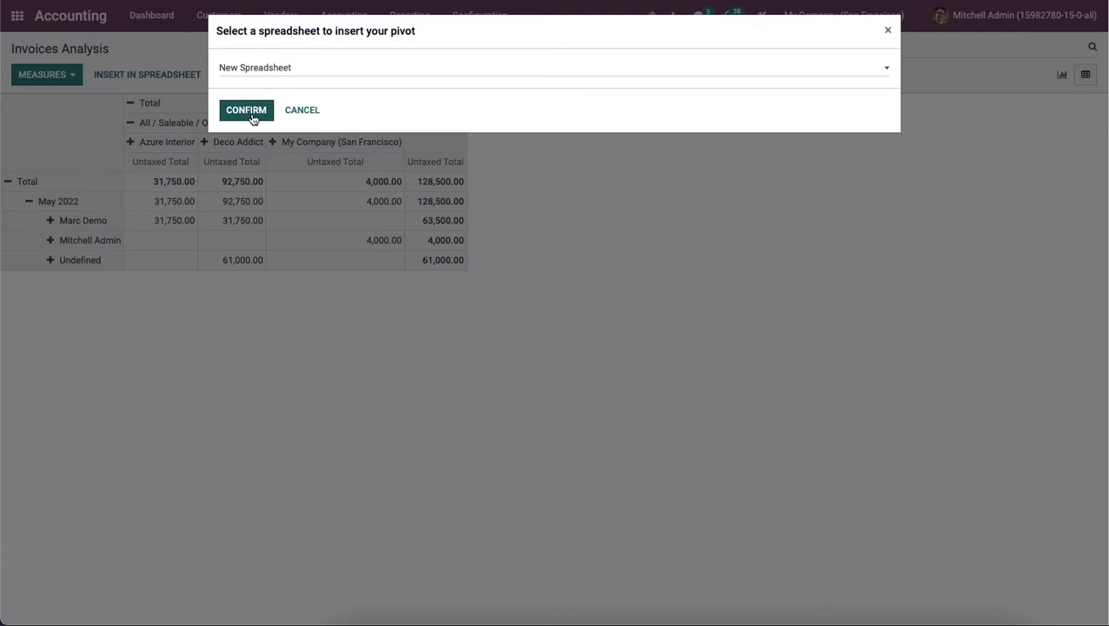
click(246, 110)
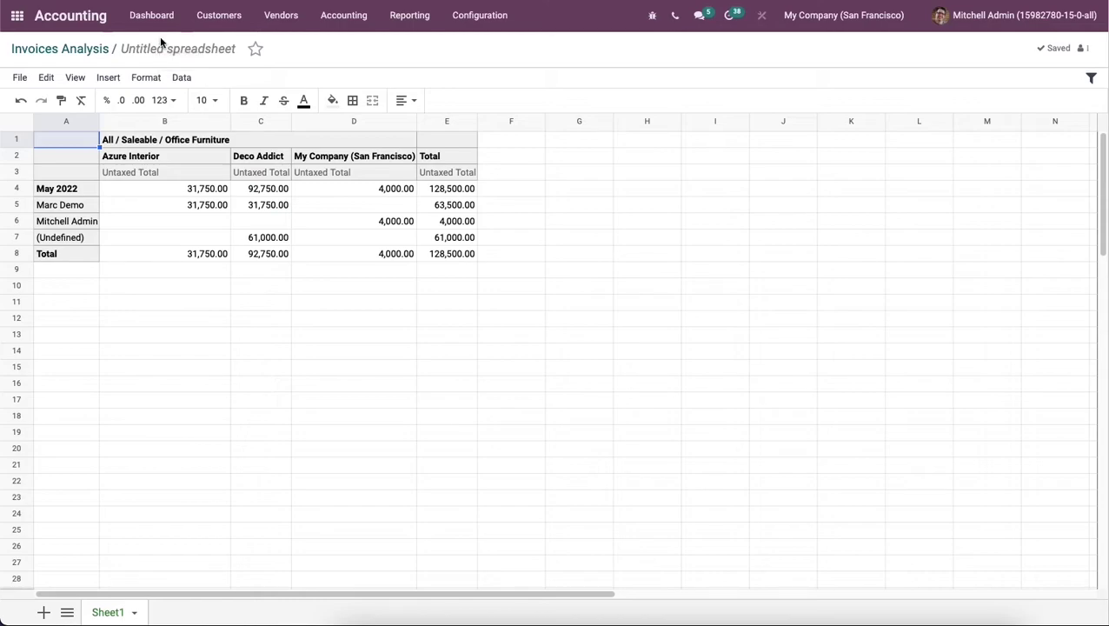
Rename the spreadsheet to 'Demo Spreadsheet Invoice' and star it as a favourite
click(162, 48)
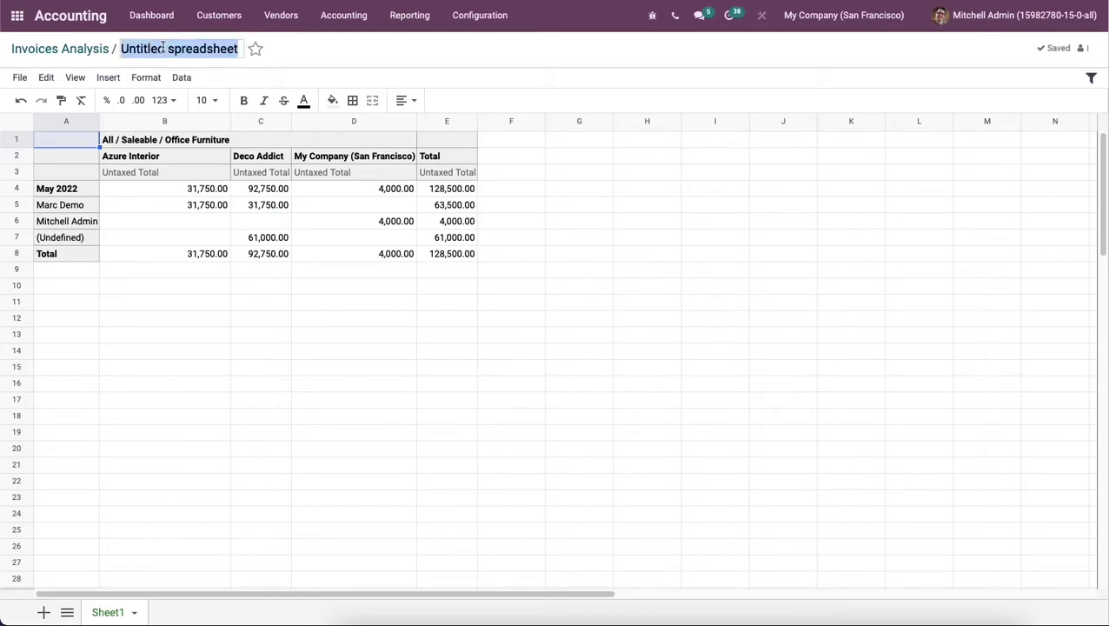
text(D)
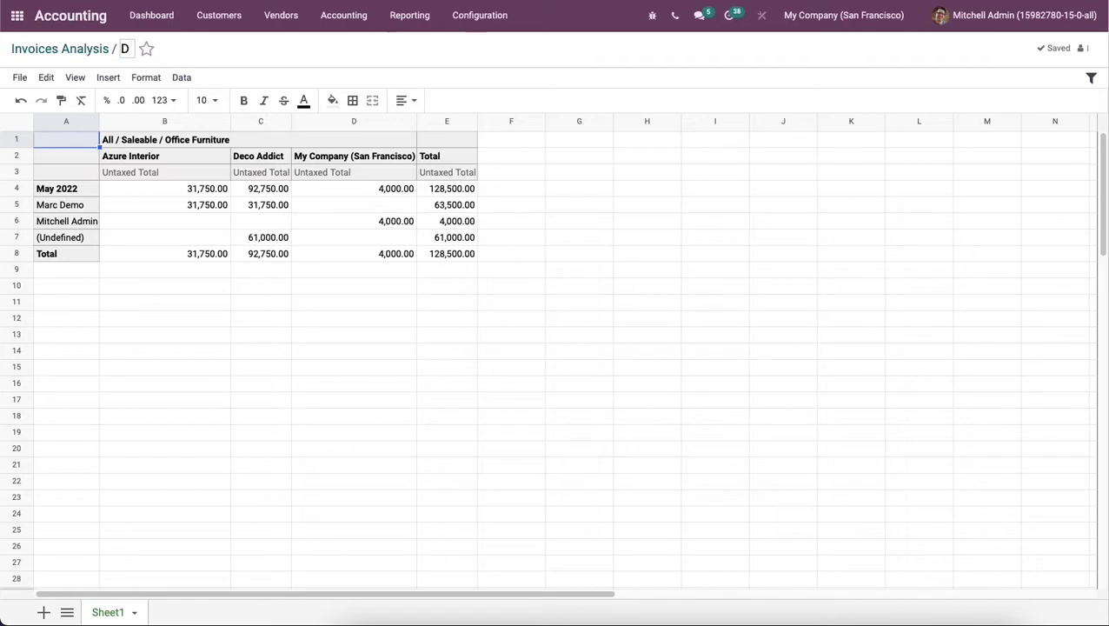
text(emo S)
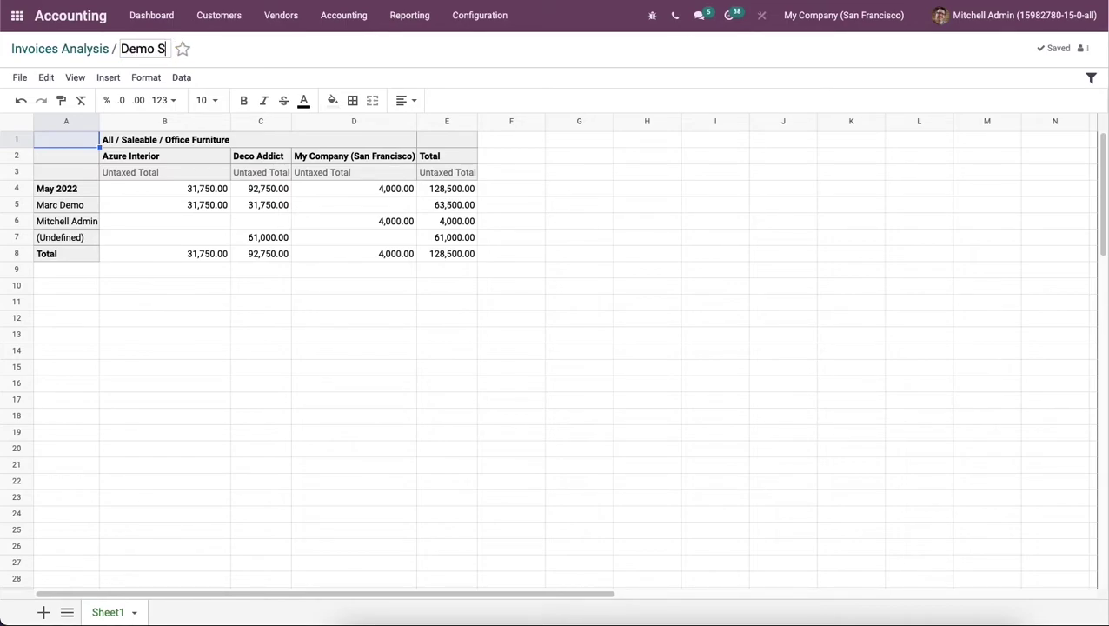
text(pre)
text(adsheet)
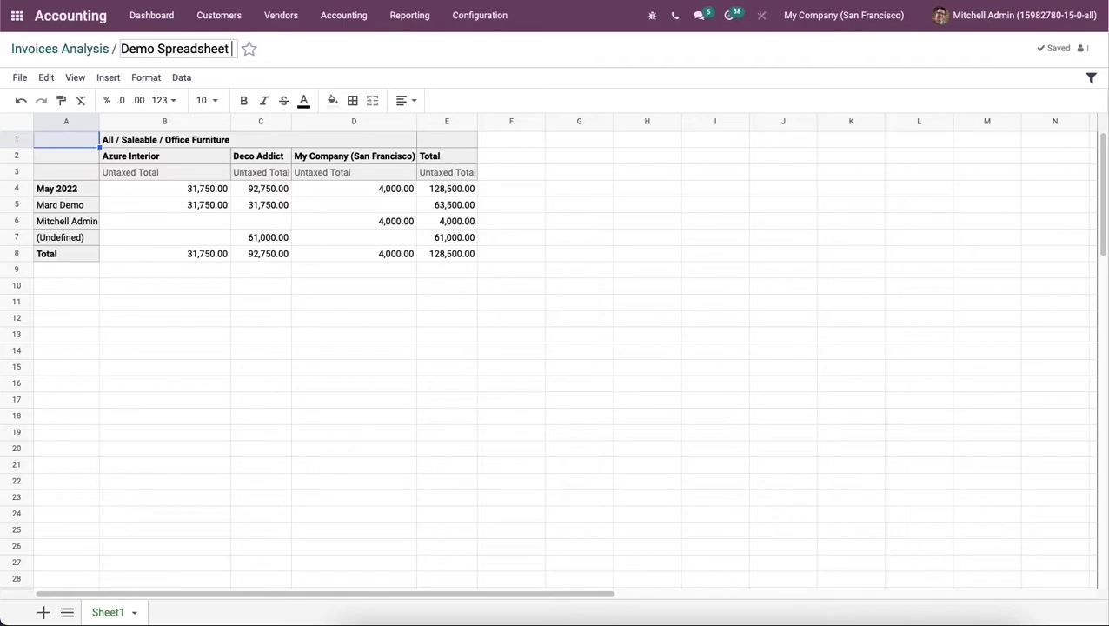
text( Inv)
text(oice)
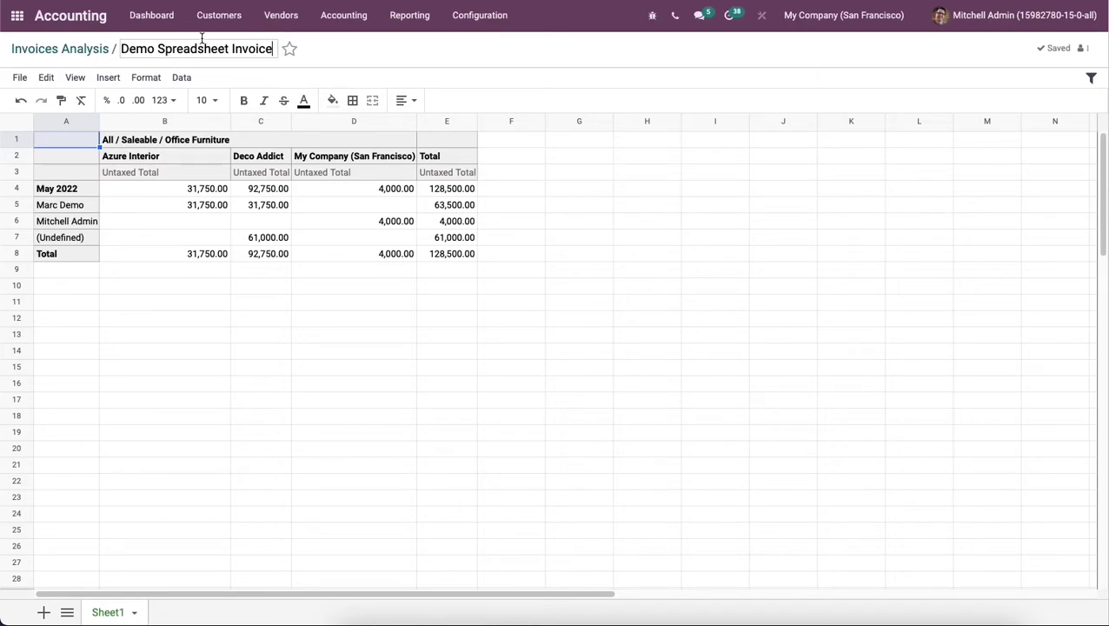
click(290, 50)
click(292, 51)
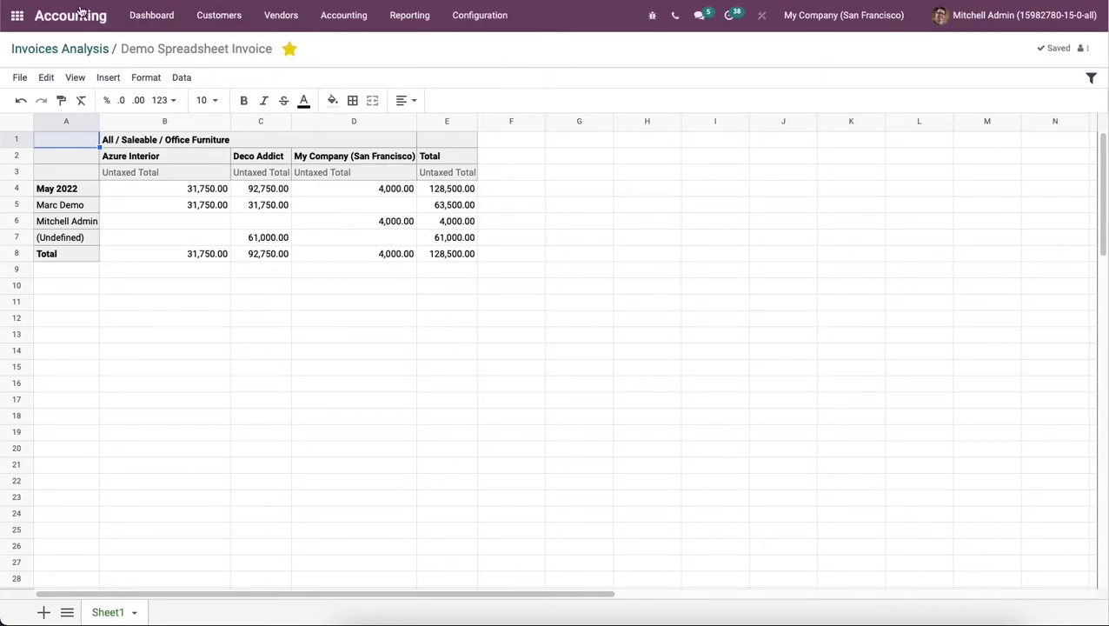
Reopen Demo Spreadsheet Invoice from the Documents app's Spreadsheet workspace
click(16, 15)
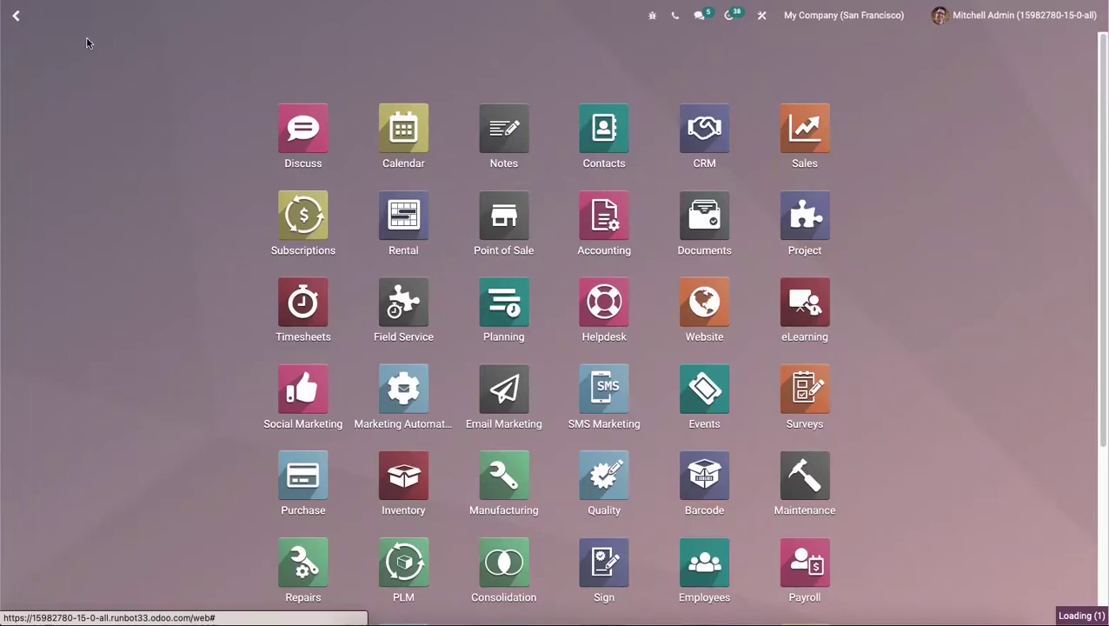
click(712, 222)
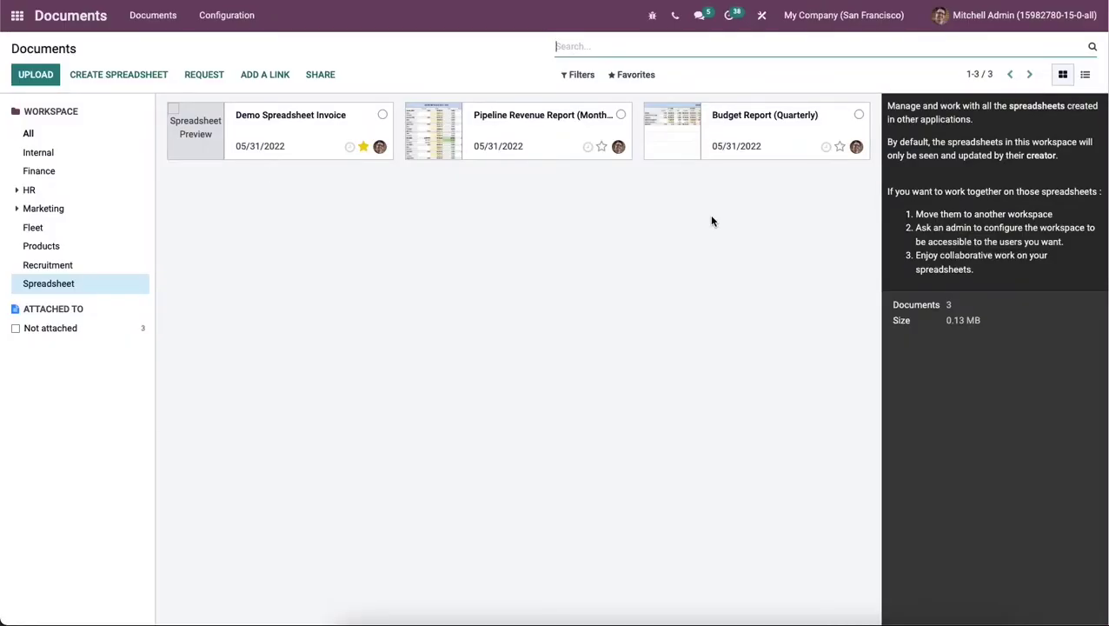
click(229, 129)
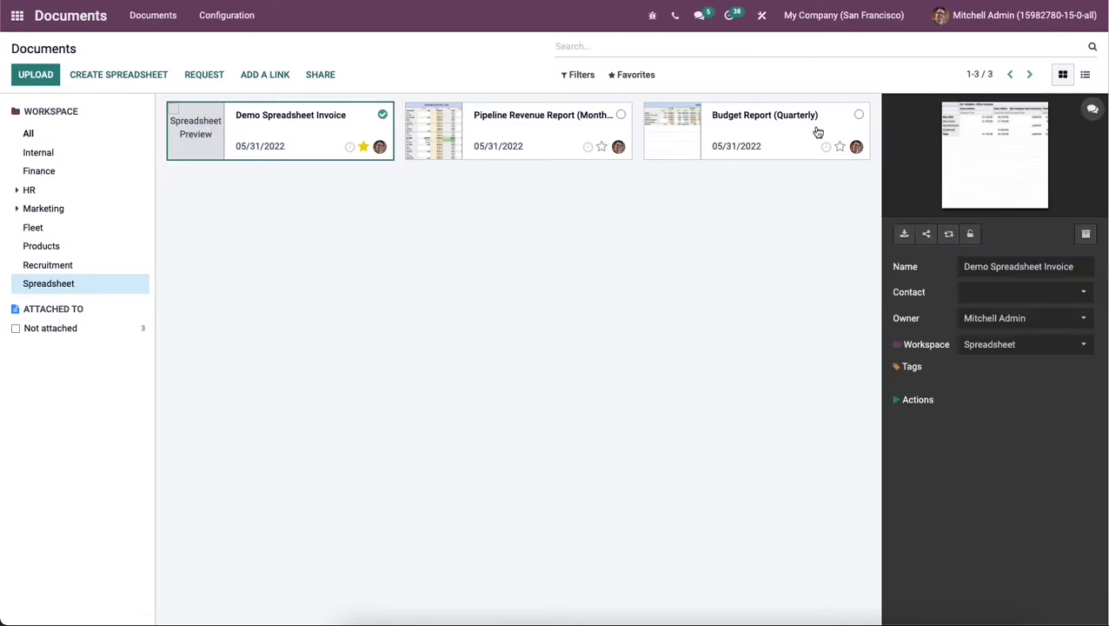
click(1017, 132)
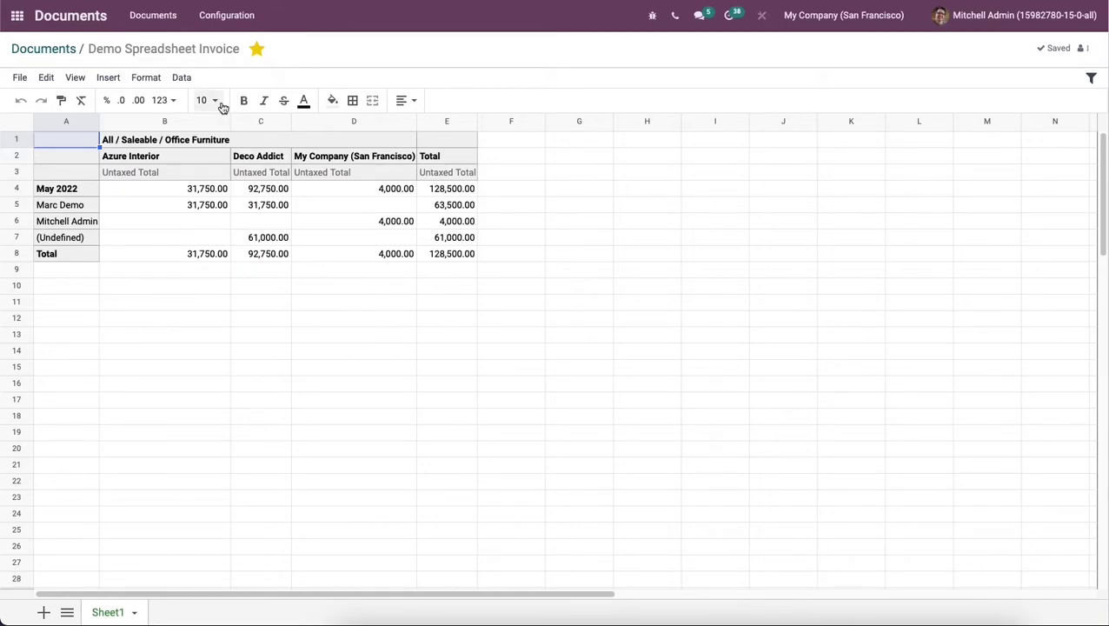
click(195, 157)
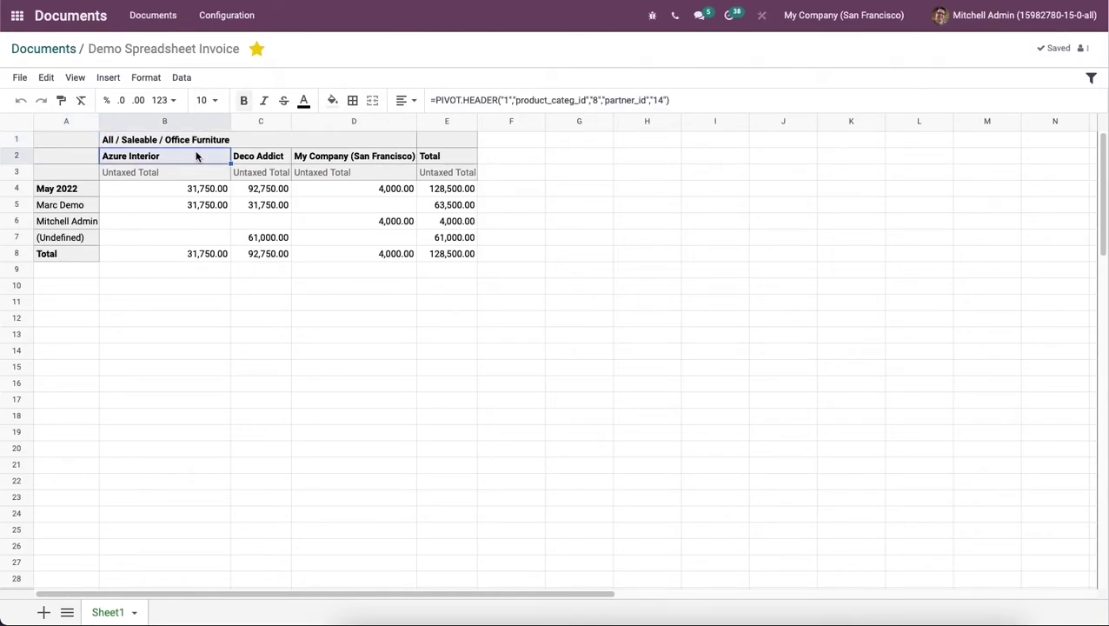
click(200, 142)
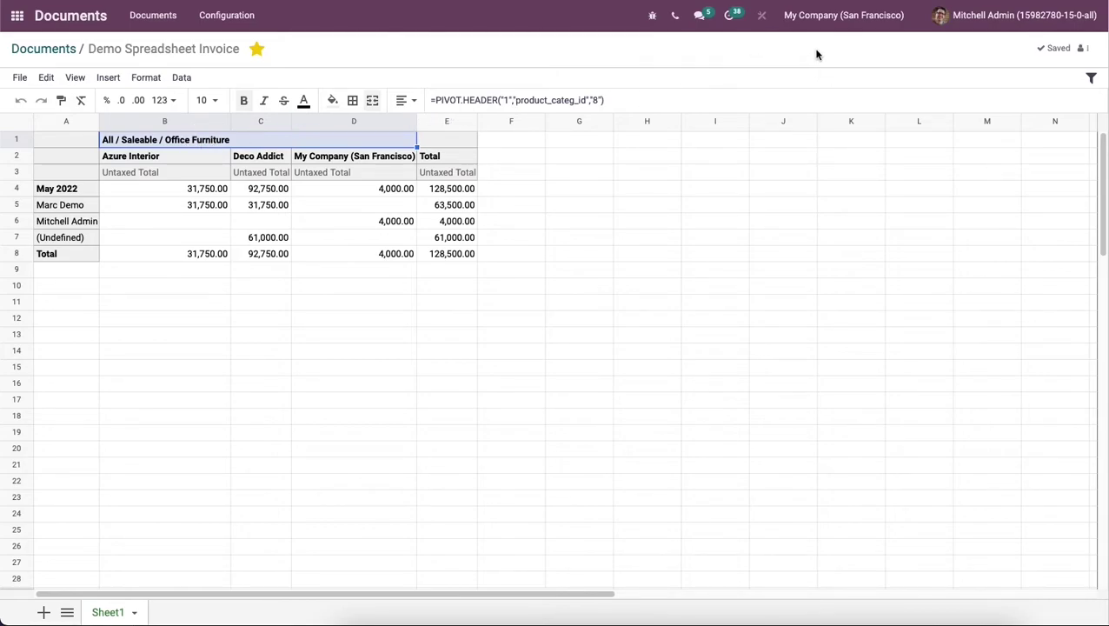
click(259, 163)
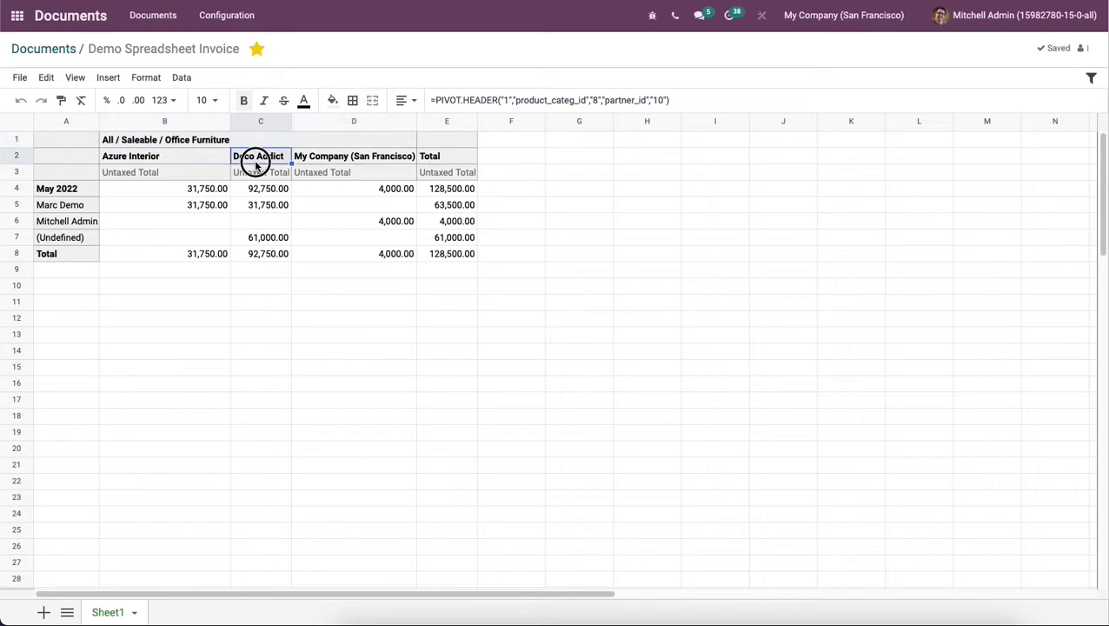
click(344, 160)
click(167, 161)
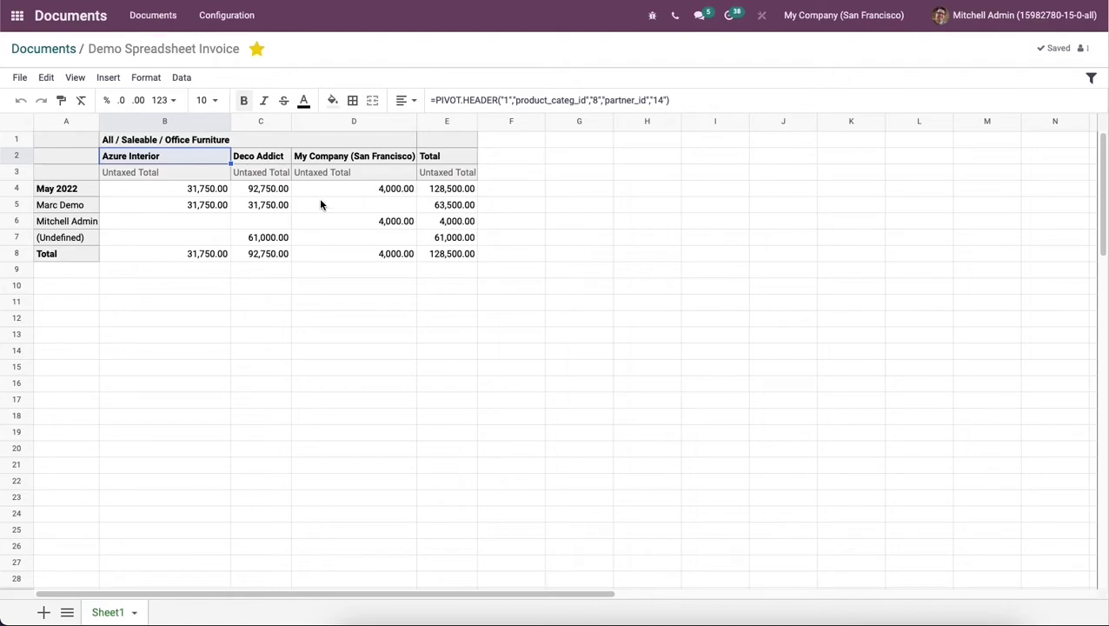
Show the pivot properties from cell D8, reviewing domain, dimensions and Untaxed Total measure
right_click(380, 253)
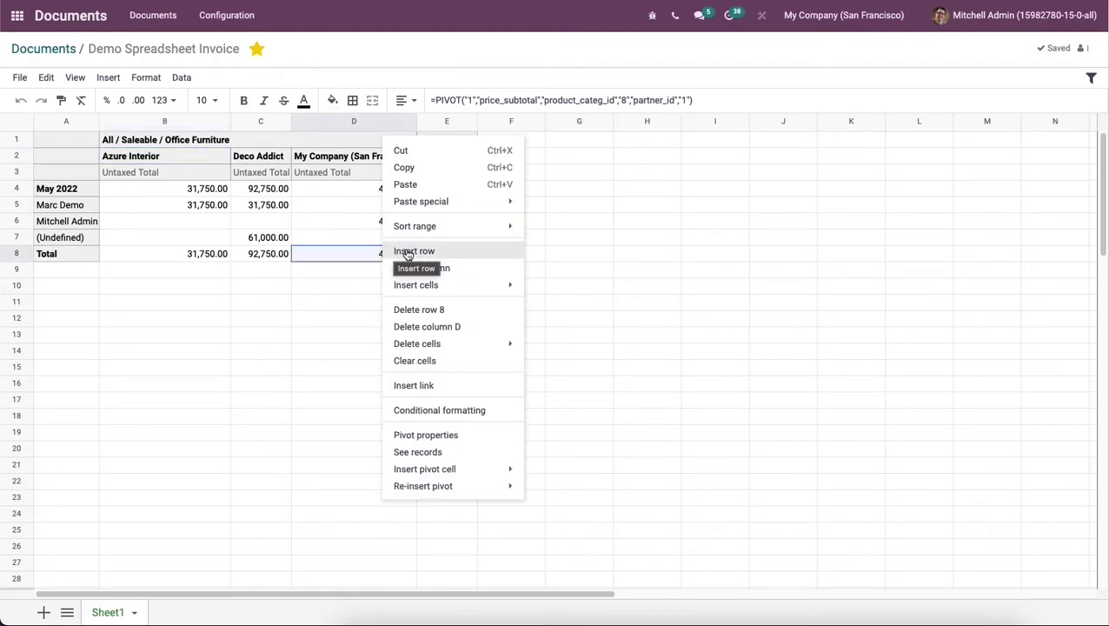
click(465, 435)
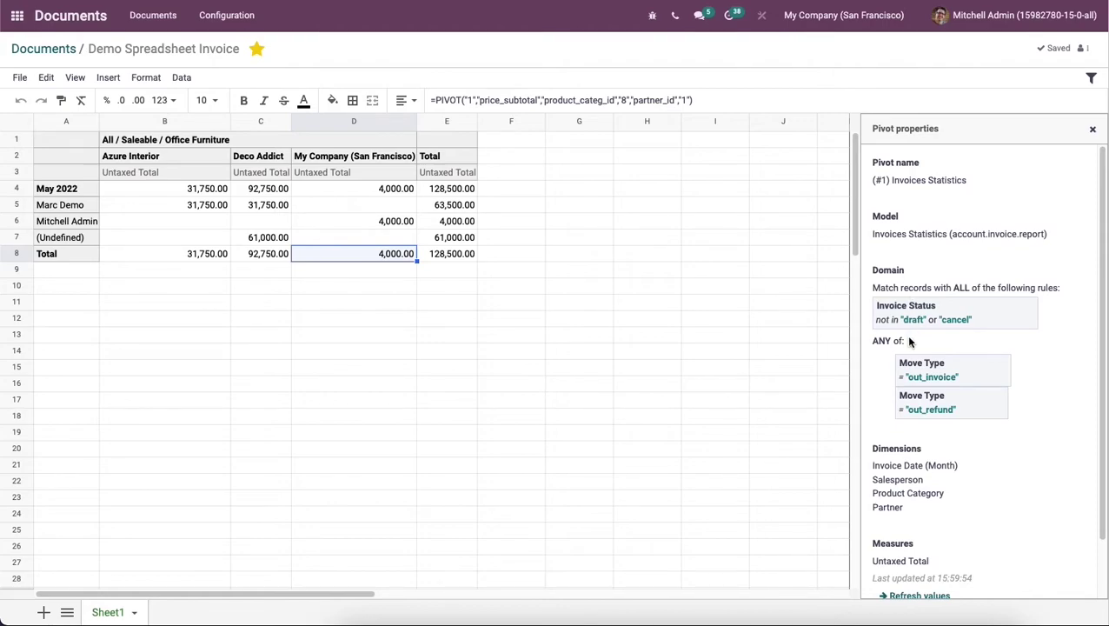
scroll(904, 342, down, 2)
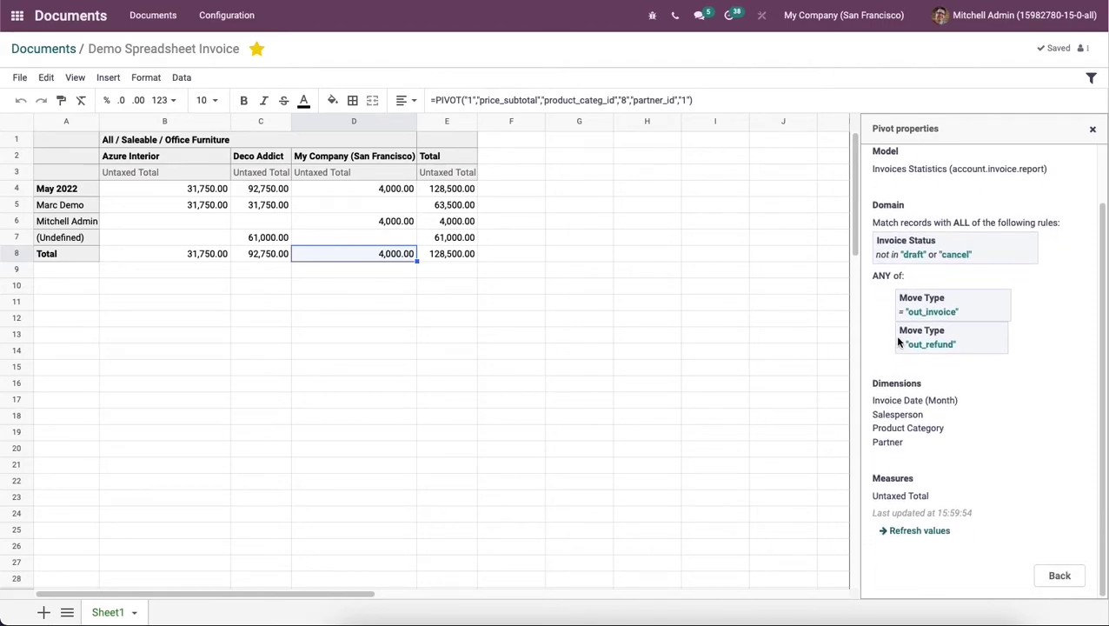
scroll(911, 352, up, 2)
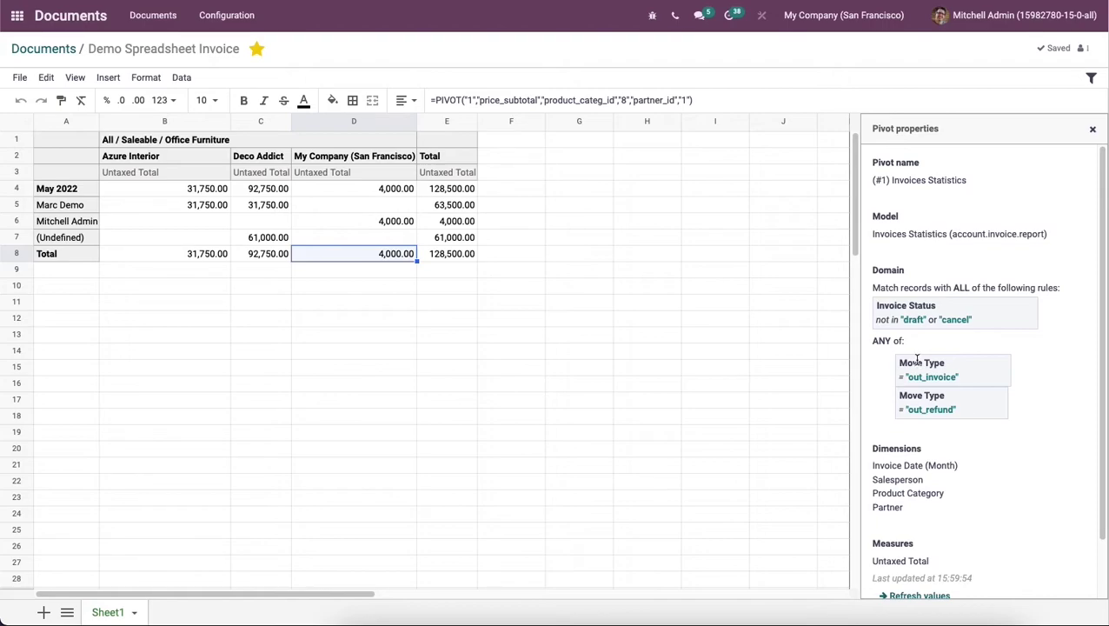
Close the properties panel and clear the My Company total in D8
click(1092, 129)
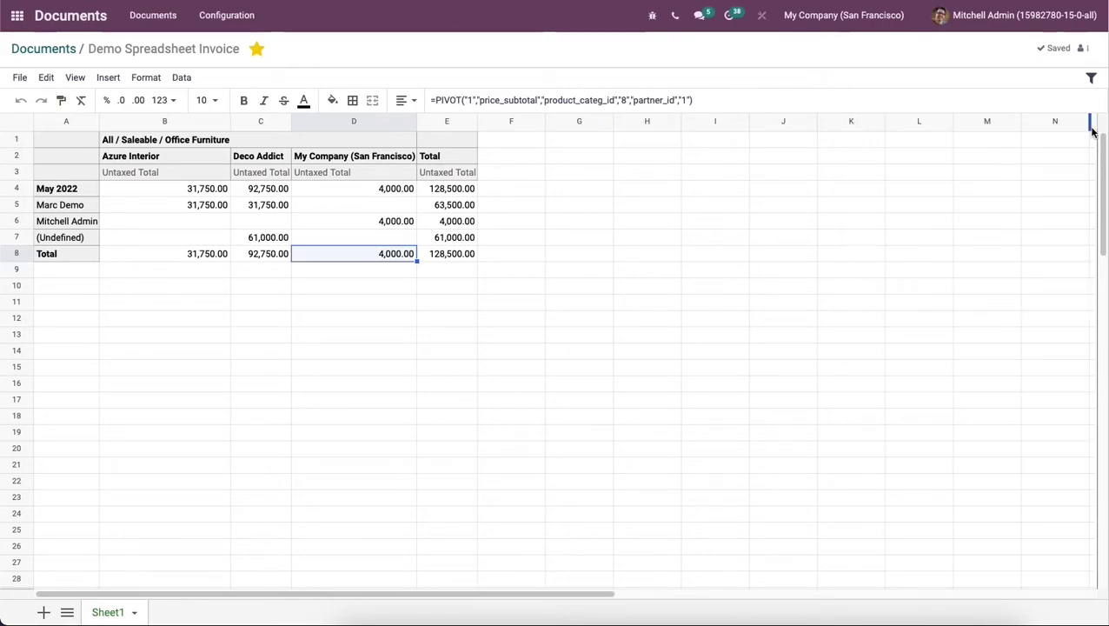
right_click(392, 255)
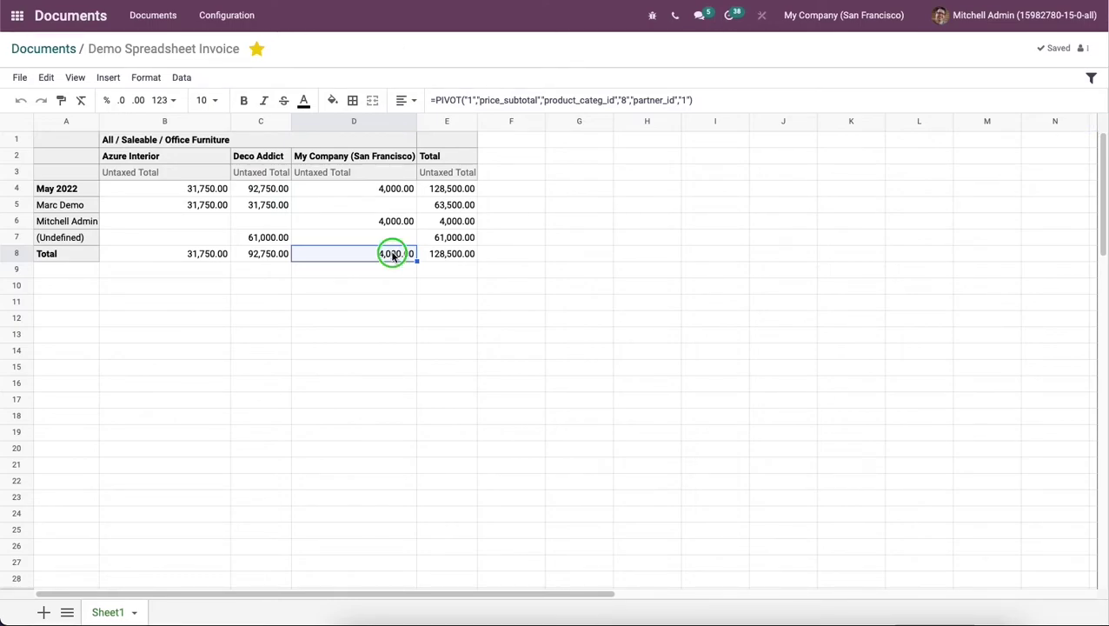
click(427, 361)
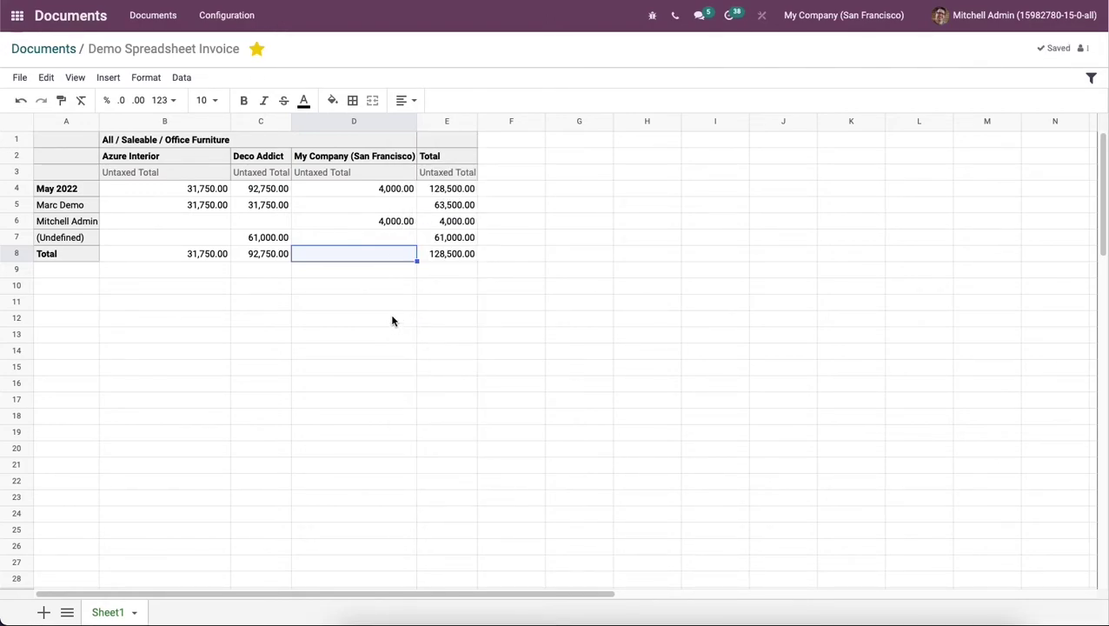
click(385, 320)
click(385, 256)
Re-insert the Invoices Statistics pivot at D8, then undo the re-insert
right_click(385, 256)
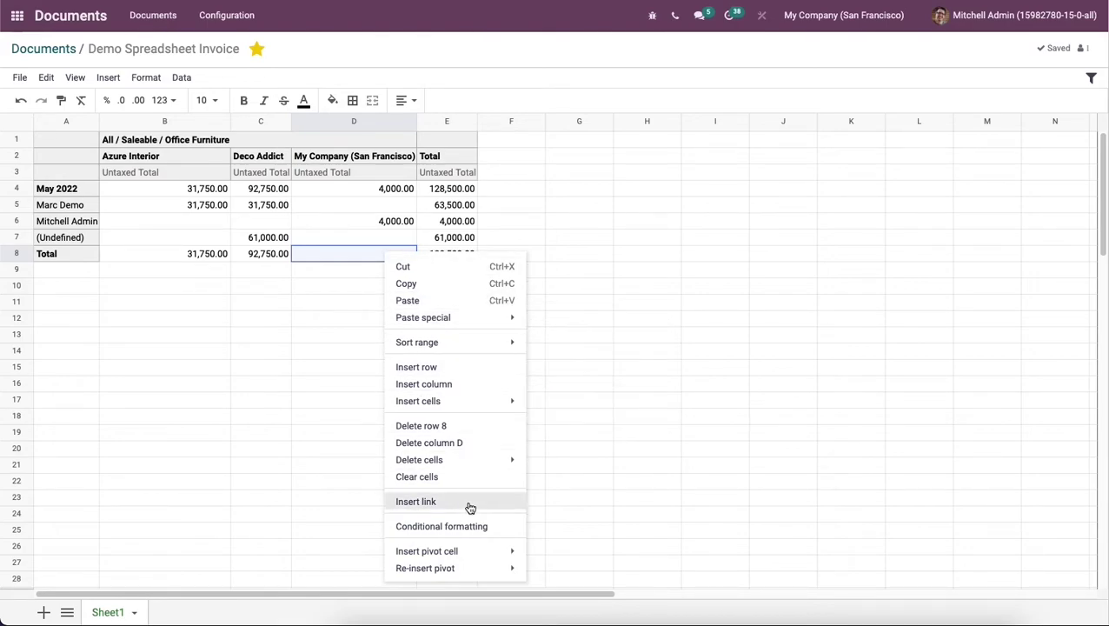
mouse_move(425, 568)
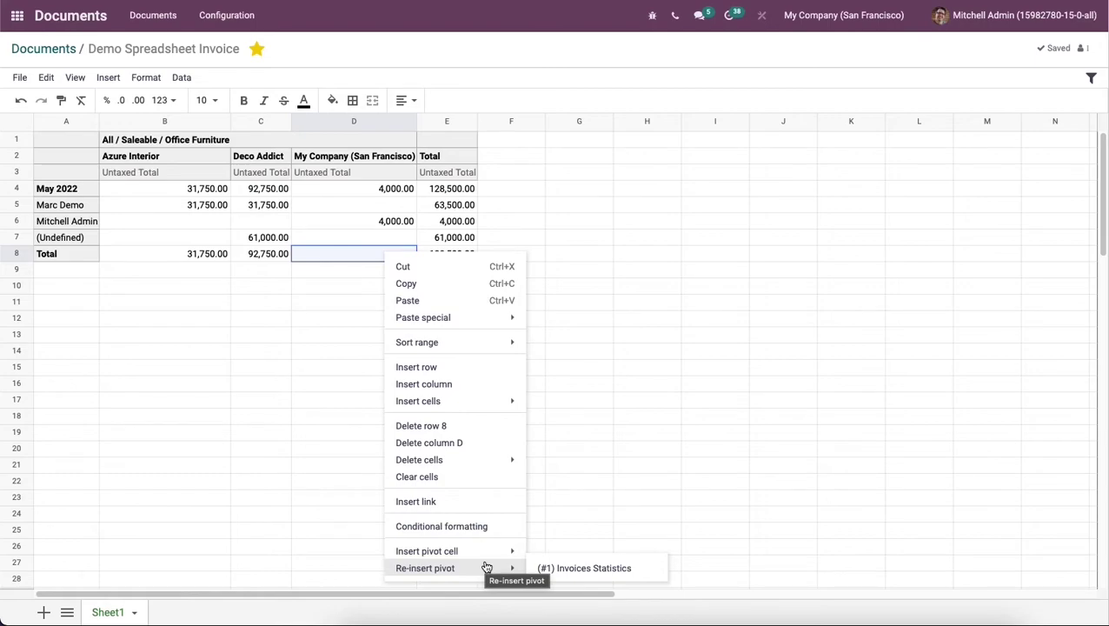
click(569, 568)
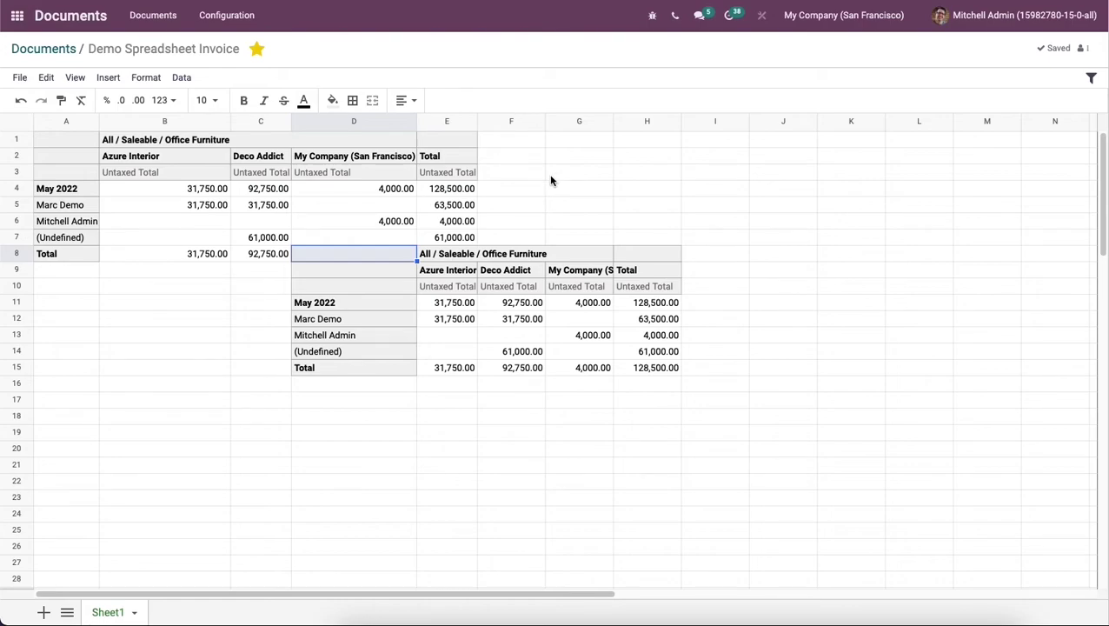
click(20, 98)
Undo to restore D8's 4,000.00 total and open the global filters pane
click(520, 241)
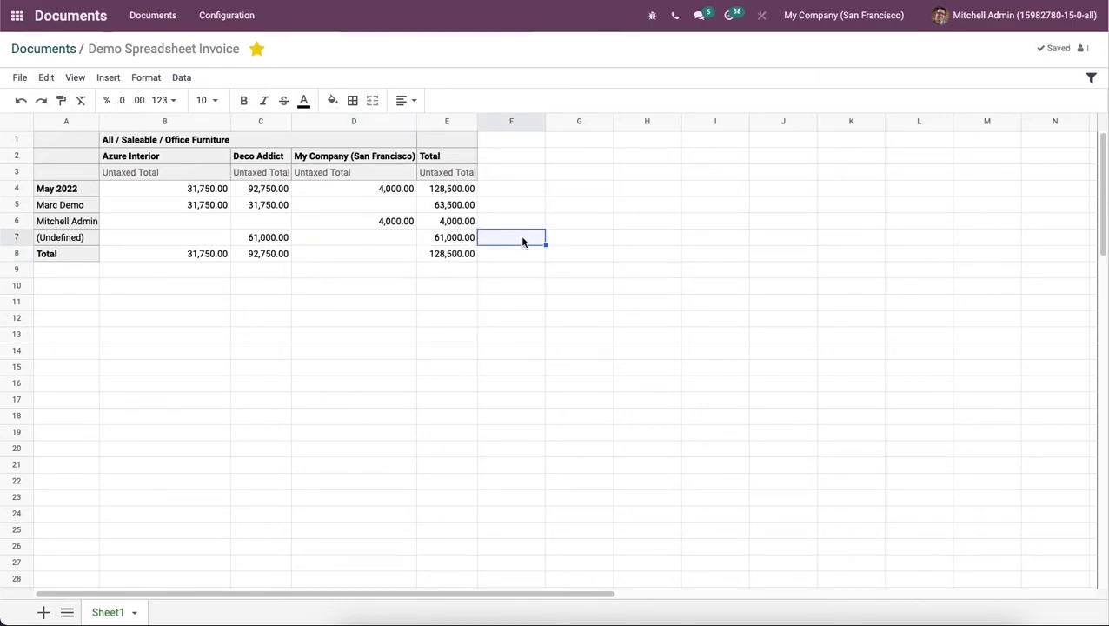
click(20, 103)
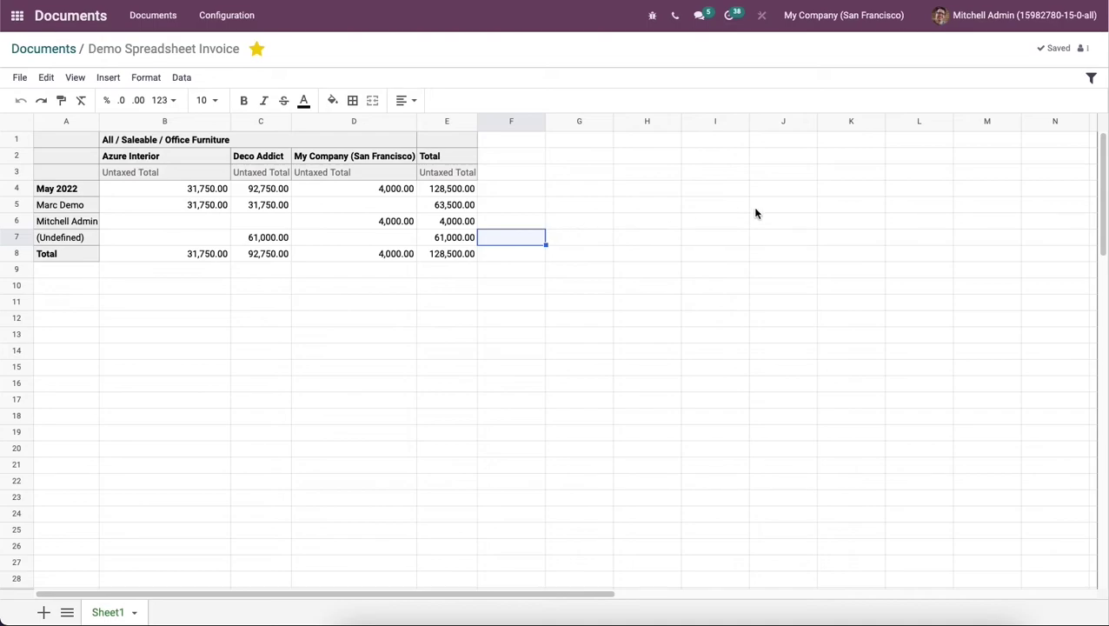
click(1093, 83)
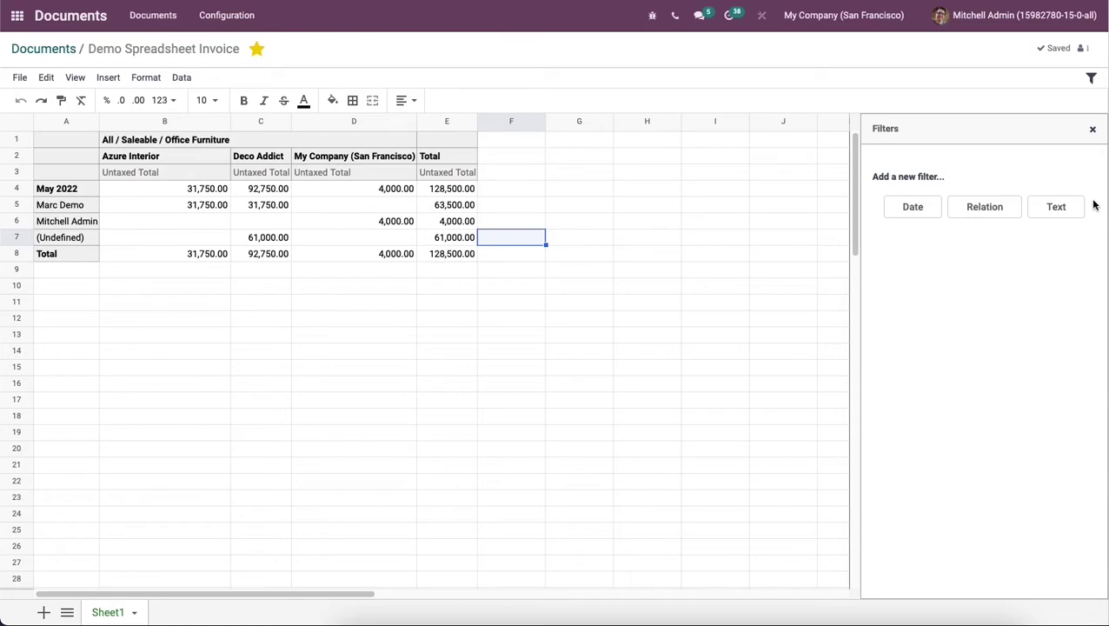
Add a relation filter labelled 'Partner' on the Contact model and save it
click(992, 208)
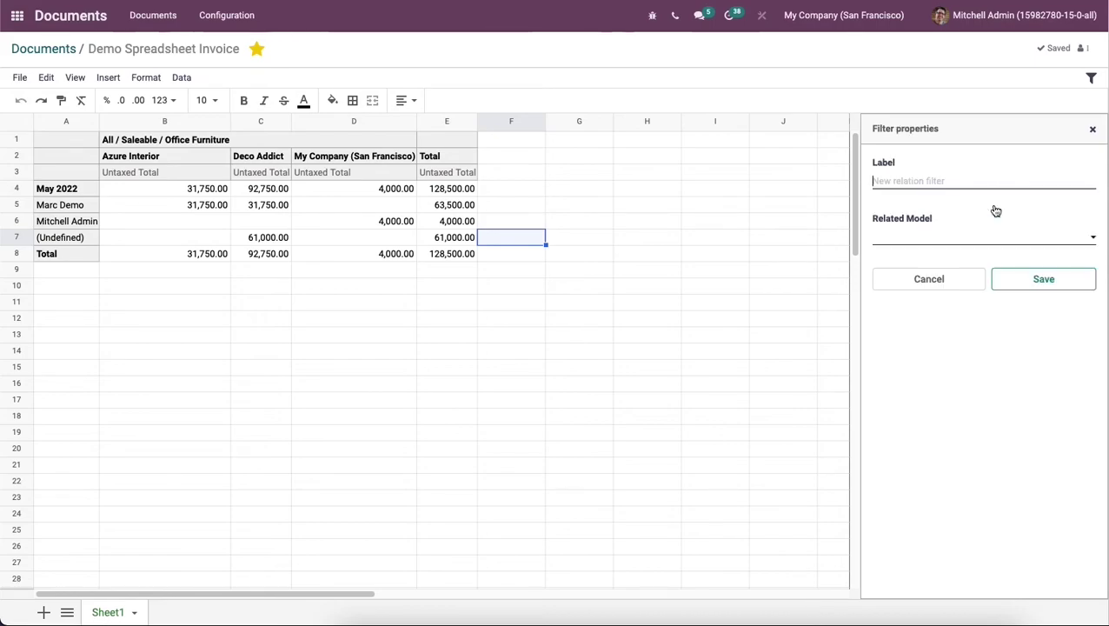
click(918, 175)
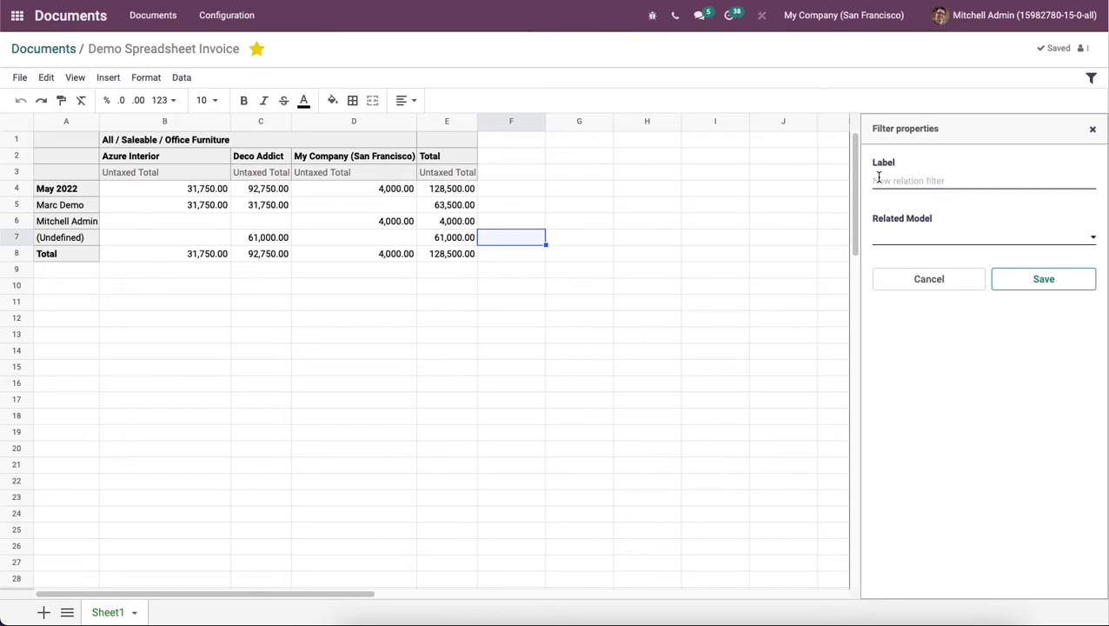
text(p)
key(BackSpace)
text(Pa)
text(rtner)
click(900, 244)
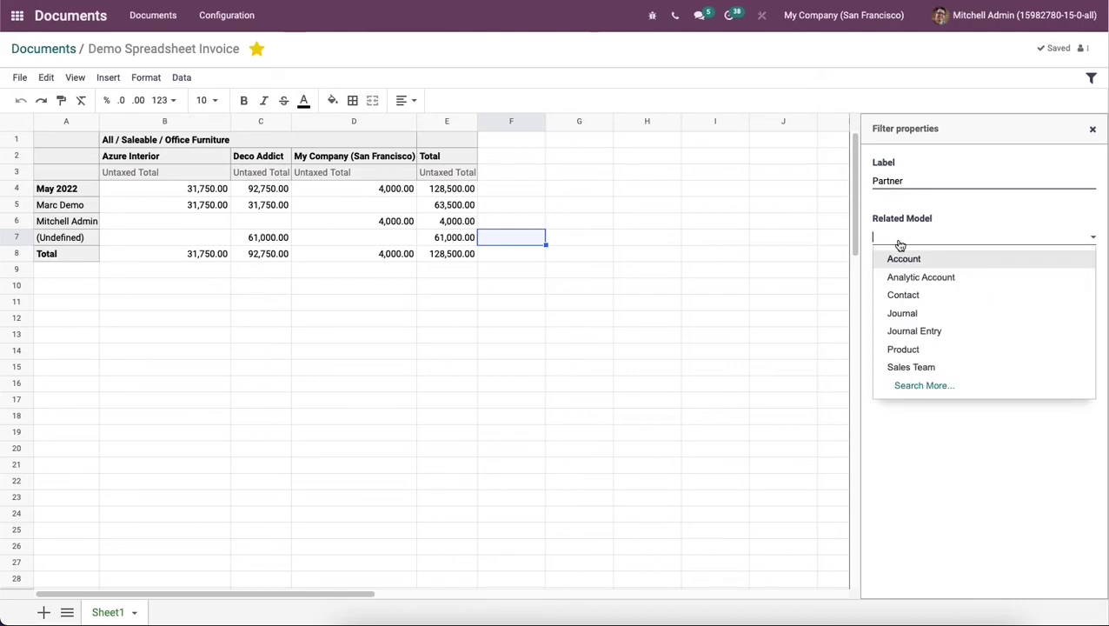
click(908, 296)
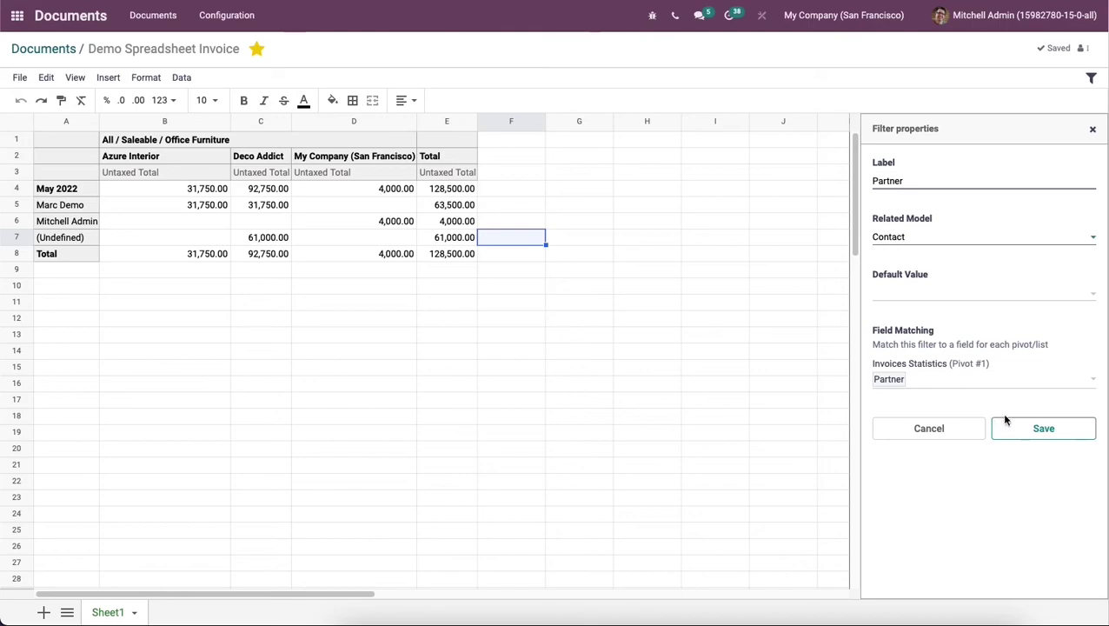
click(1043, 430)
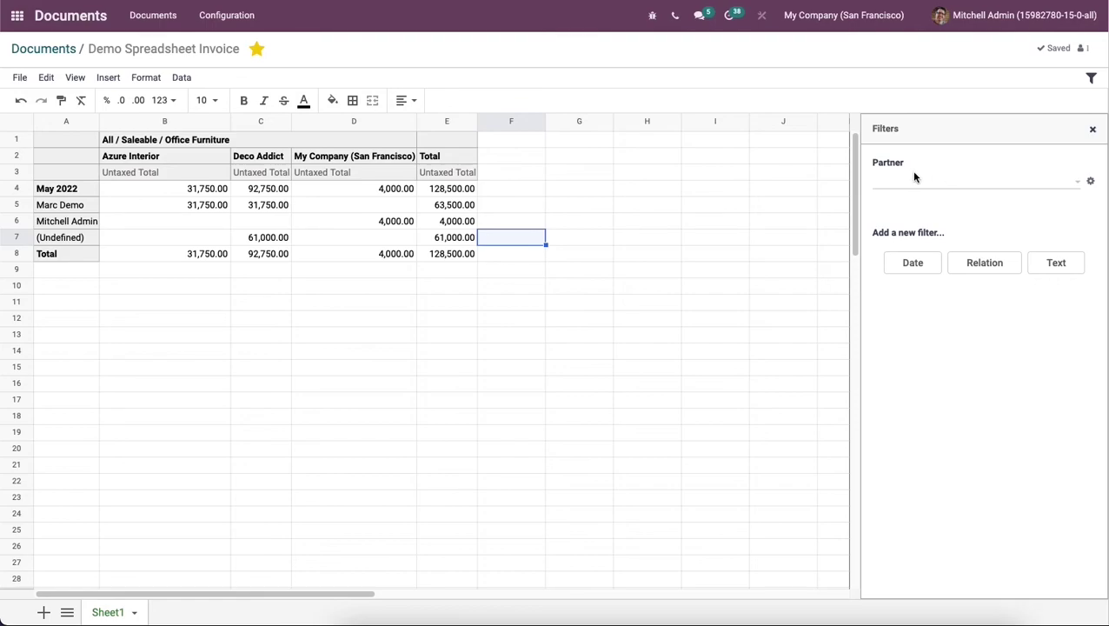
Set the Partner filter to Azure Interior, an individual contact and BE Company CoA
click(904, 182)
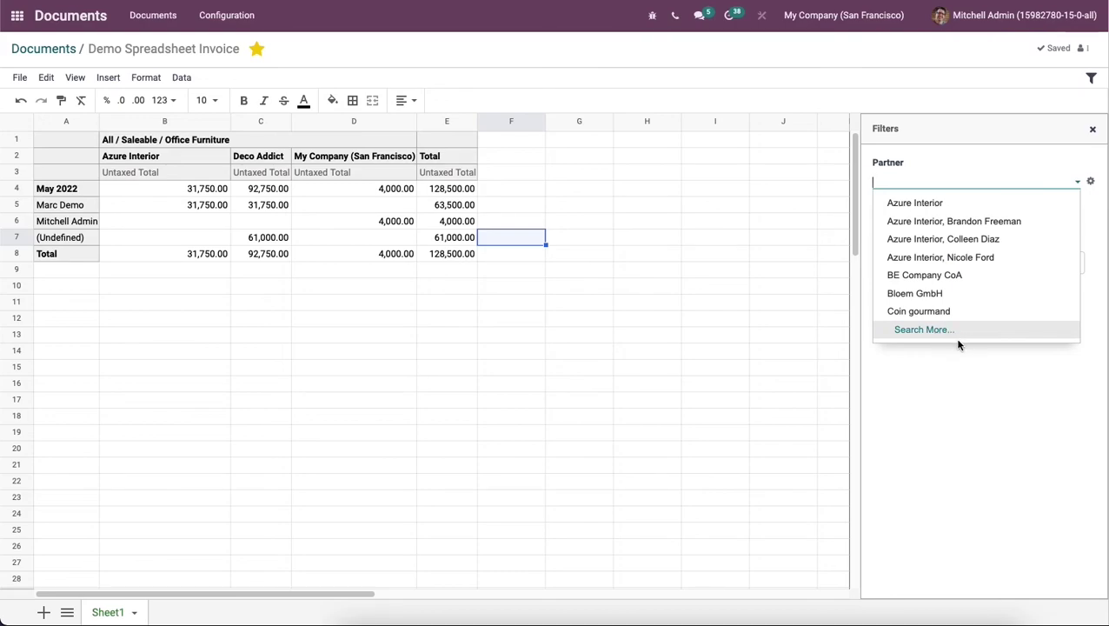
click(888, 101)
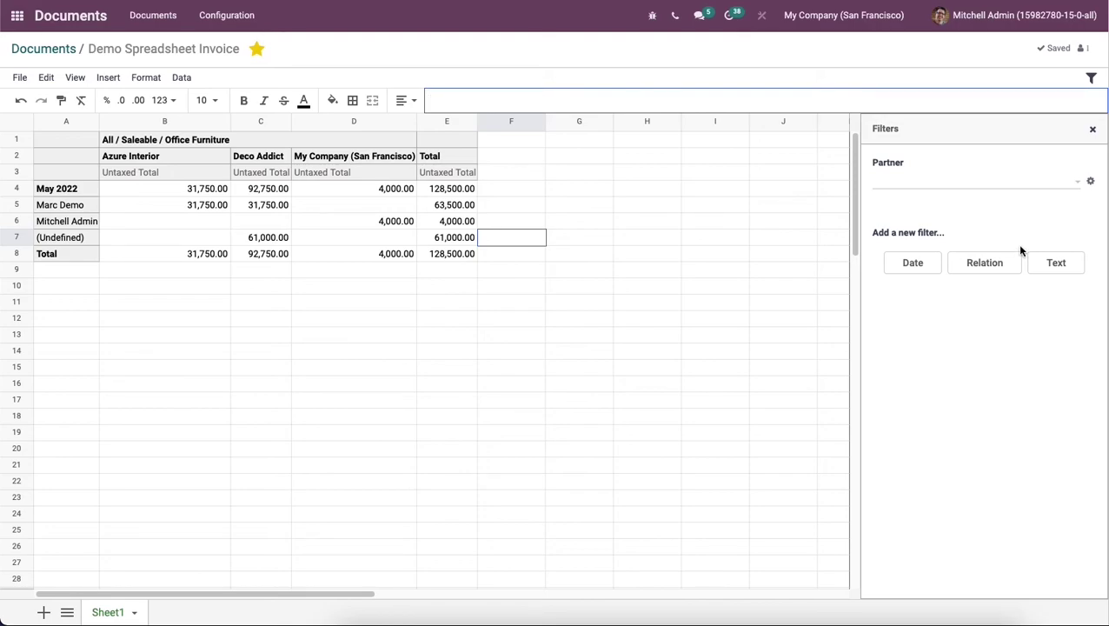
click(973, 182)
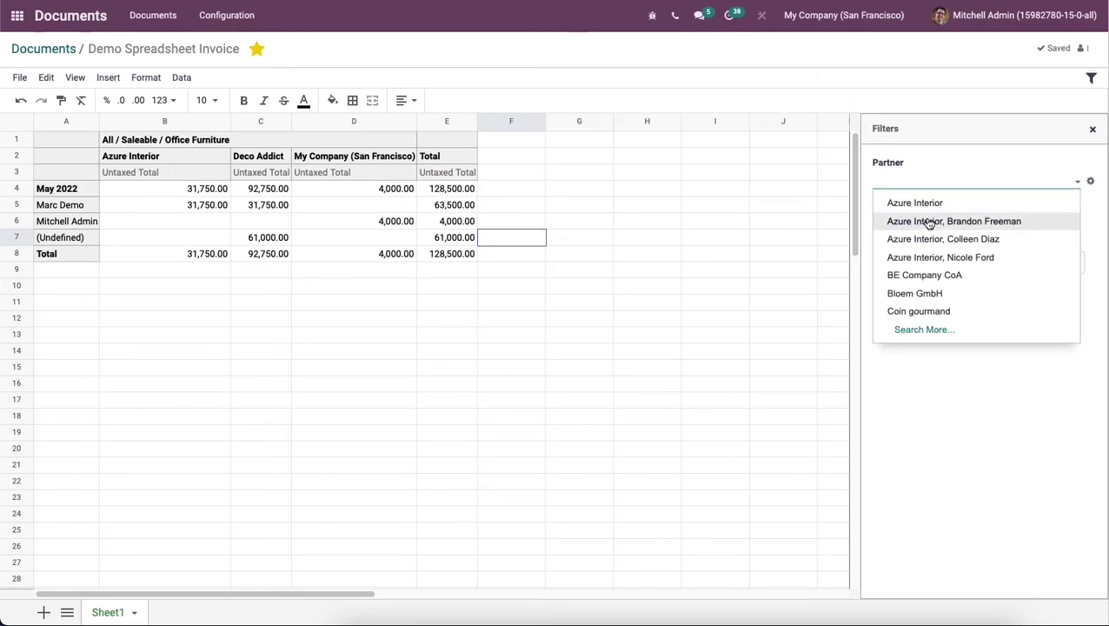
click(929, 222)
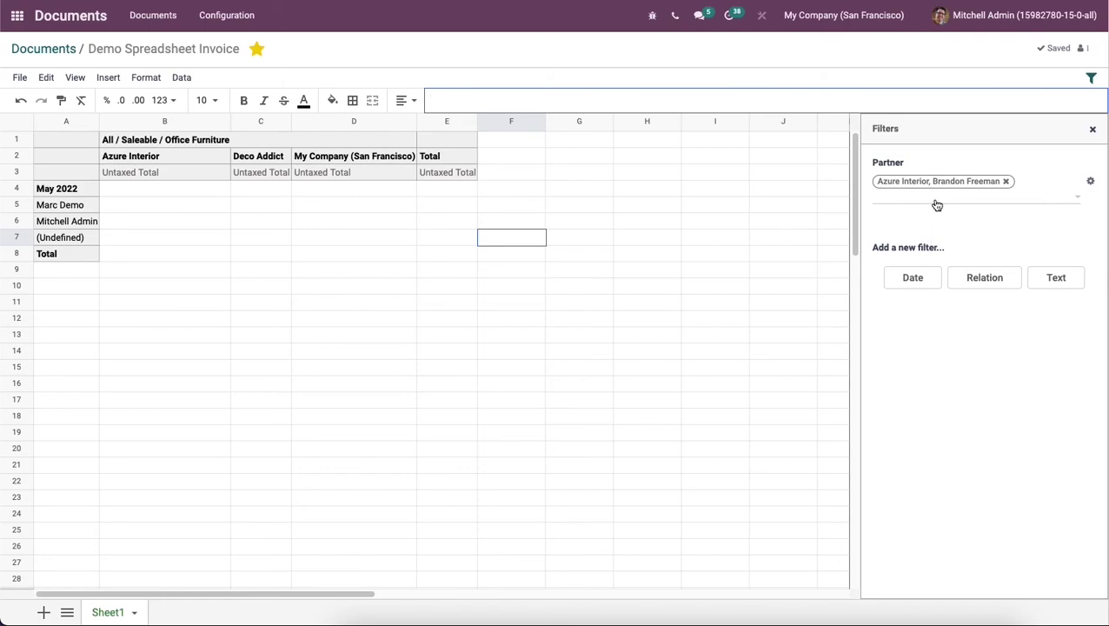
click(937, 205)
click(943, 271)
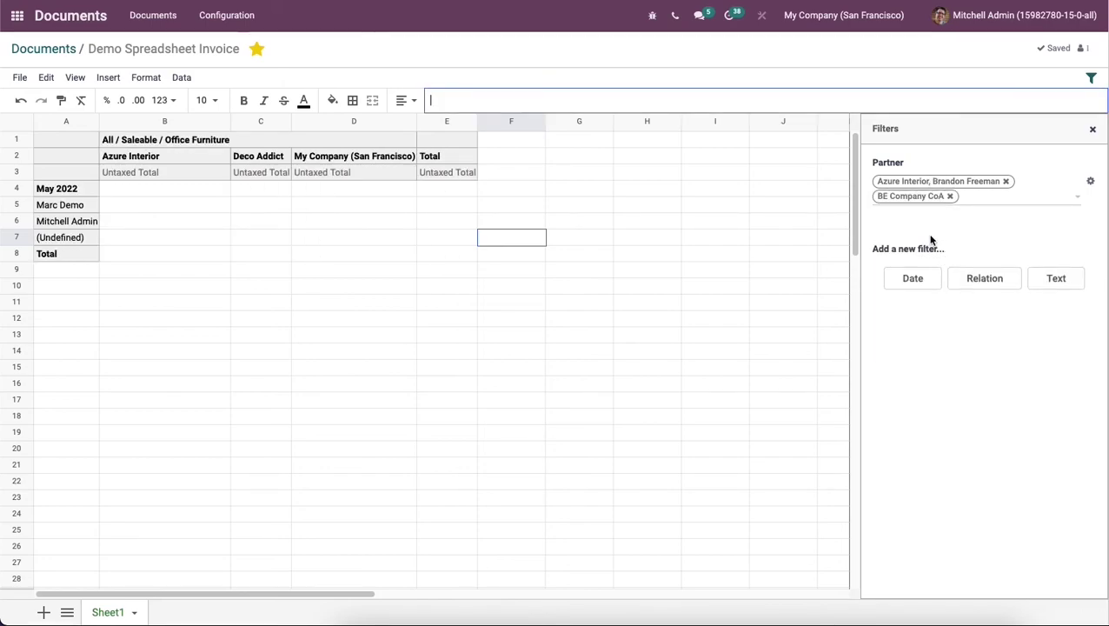